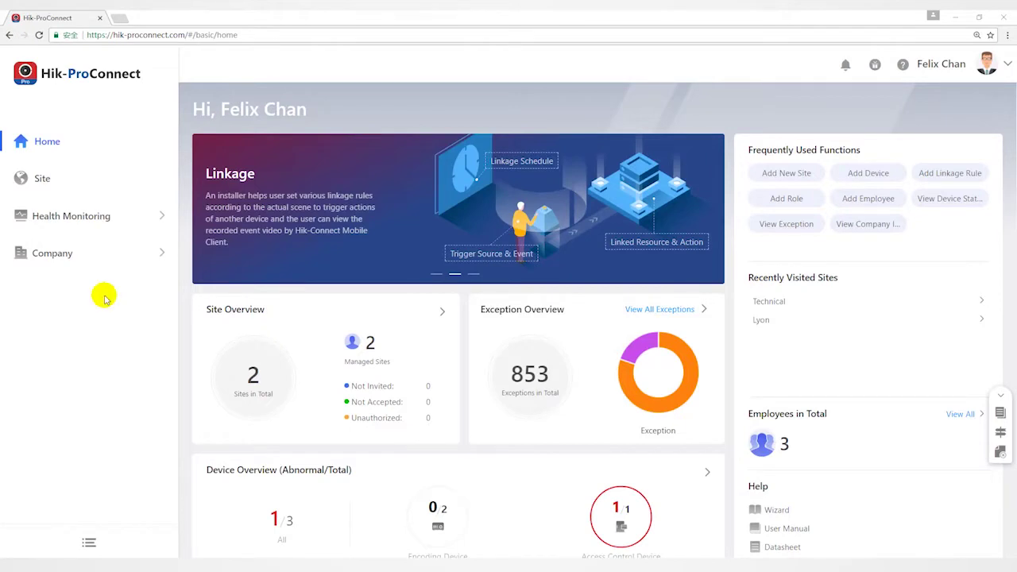
Open the Site list showing the Technical and Lyon sites.
{"action": "left_click", "coordinate": [62, 181]}
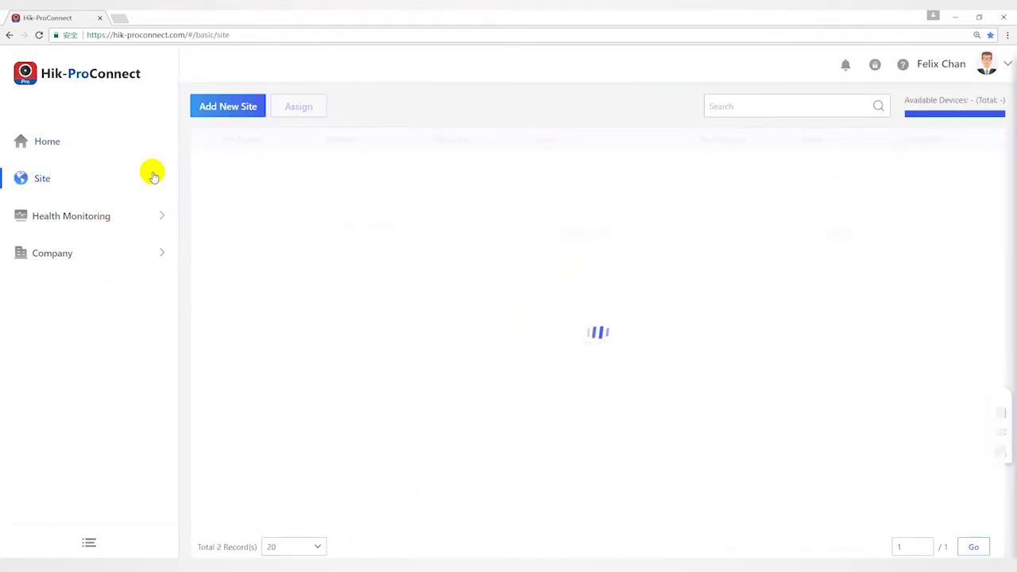
Start a new site named Paris in the Brussels, Copenhagen, Madrid, Paris time zone.
{"action": "left_click", "coordinate": [226, 108]}
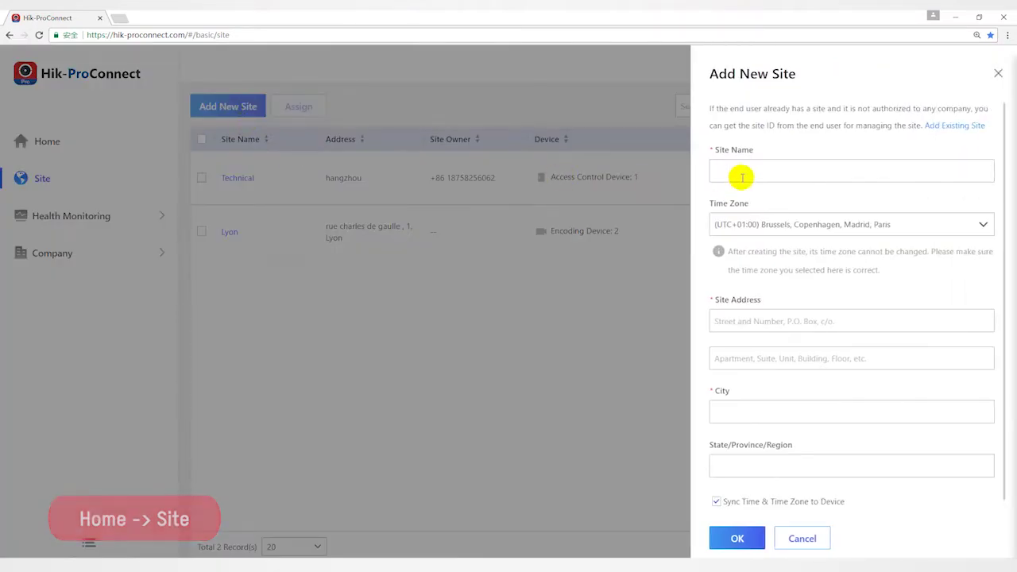
{"action": "left_click", "coordinate": [738, 171]}
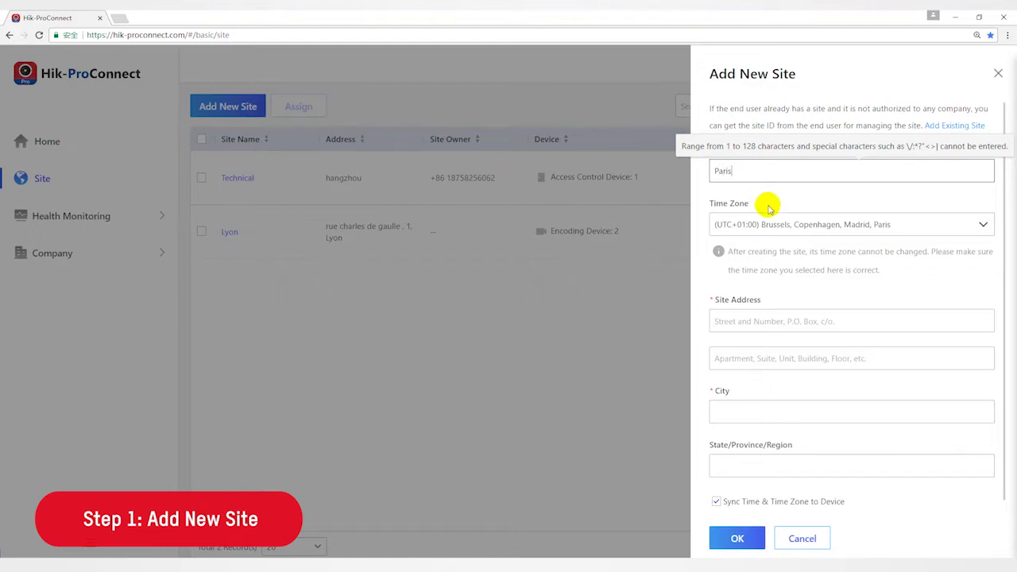
{"action": "double_click", "coordinate": [755, 170]}
{"action": "left_click", "coordinate": [786, 225]}
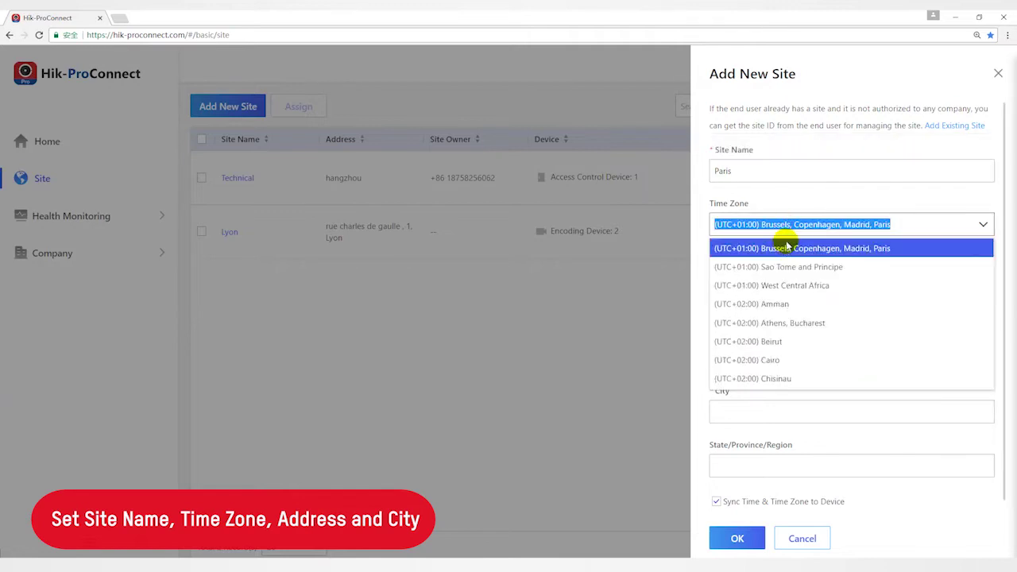
{"action": "left_click", "coordinate": [784, 249]}
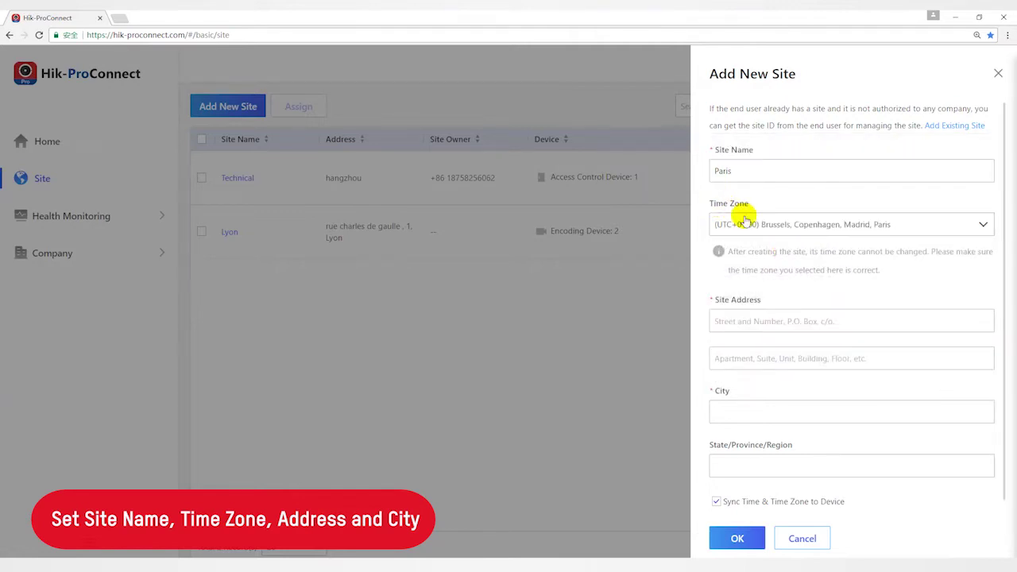
Fill in the site's street address, city and region, then save the Paris site.
{"action": "left_click", "coordinate": [757, 317]}
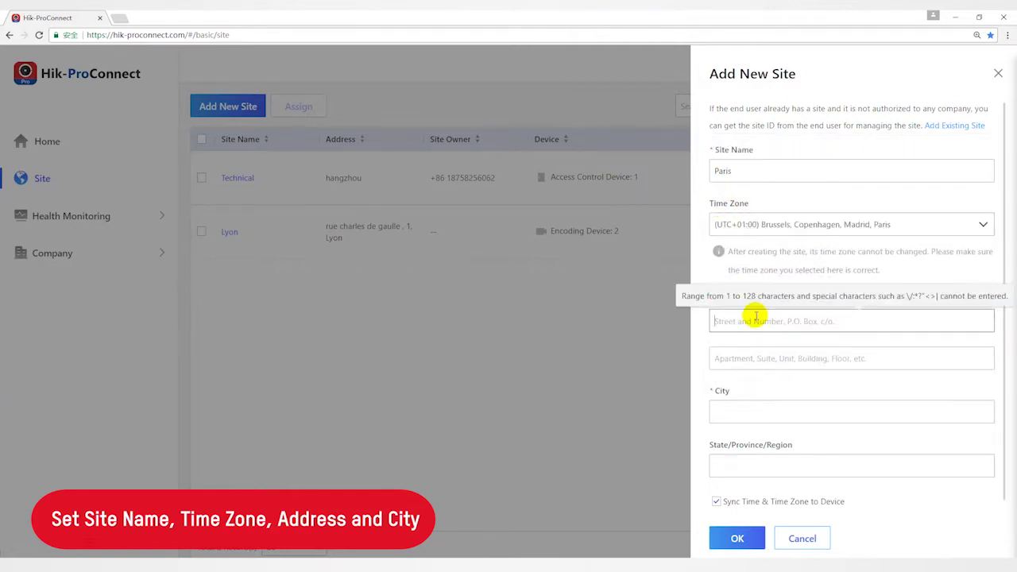
{"action": "left_click", "coordinate": [762, 357]}
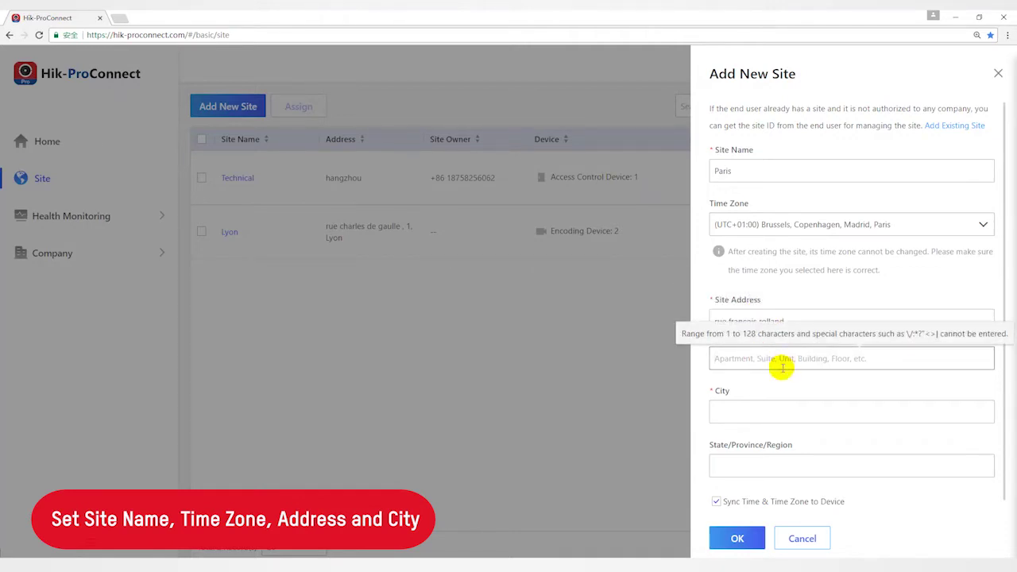
{"action": "type", "text": "AAA"}
{"action": "left_click", "coordinate": [768, 411]}
{"action": "type", "text": "Paris"}
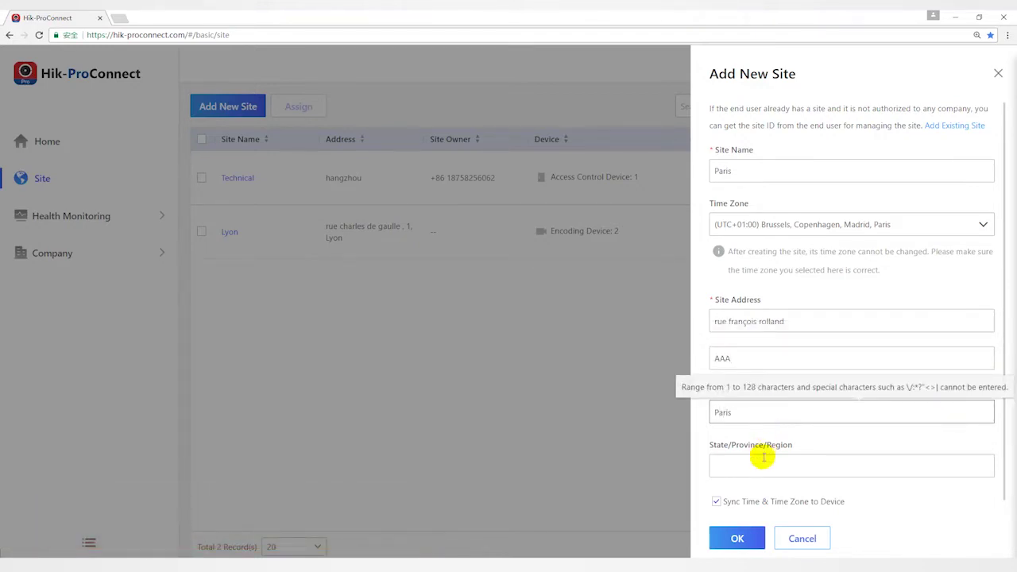
{"action": "left_click", "coordinate": [757, 472]}
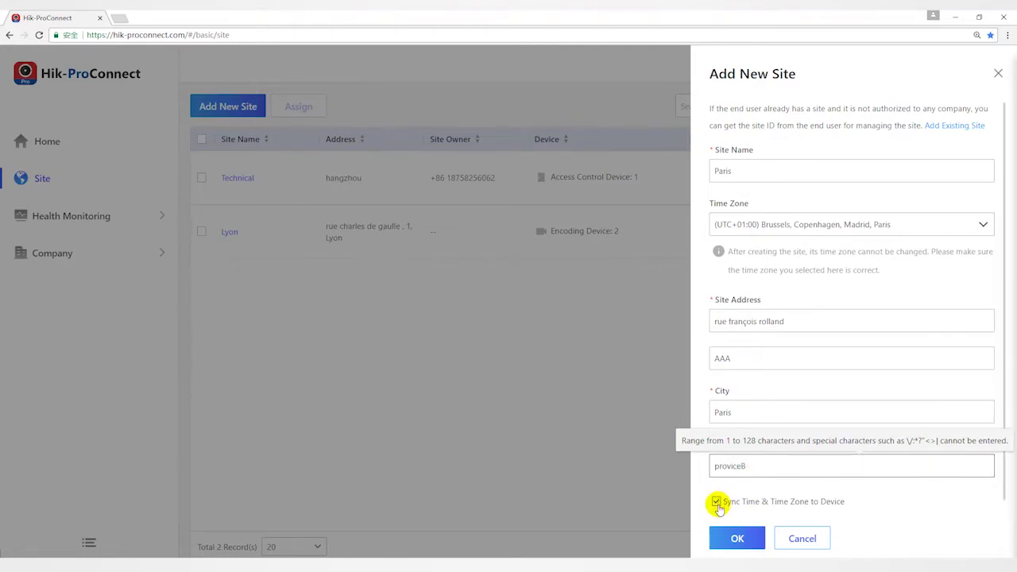
{"action": "left_click", "coordinate": [736, 540]}
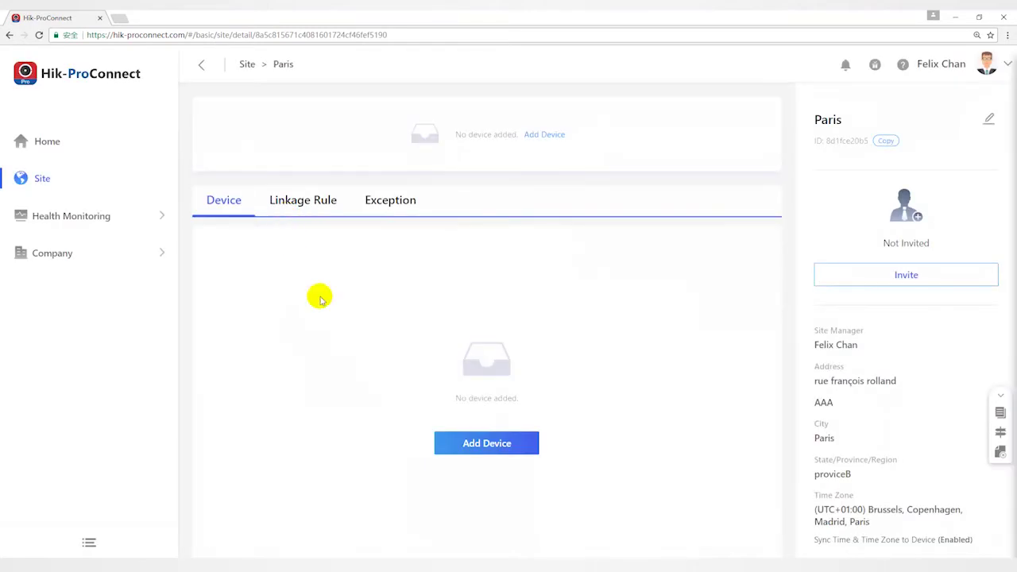
Open Add Device on the Paris site to list the seven discovered online devices.
{"action": "left_click", "coordinate": [486, 445]}
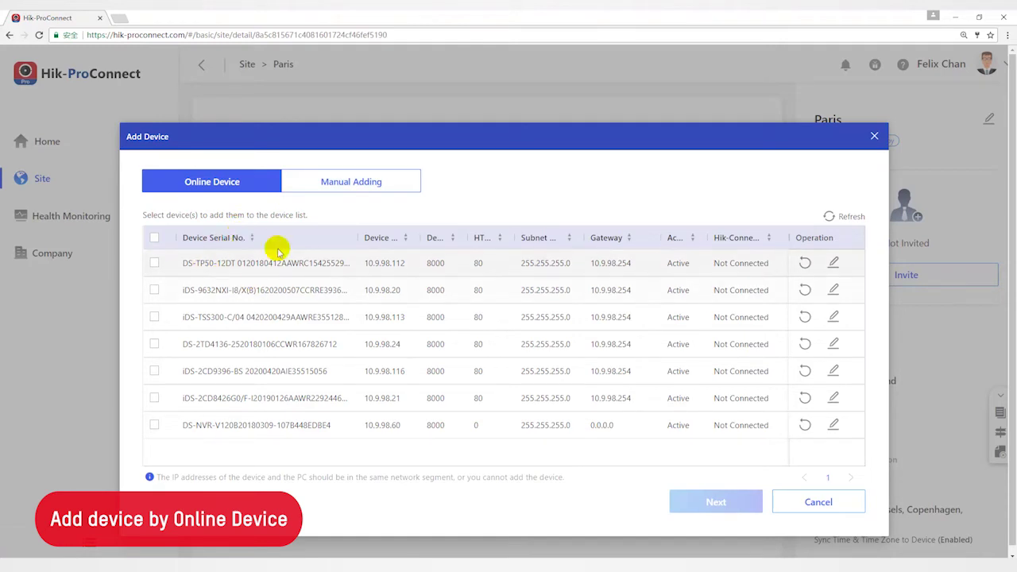
Select the first online device, check its 10.9.98.254 gateway, then switch to Manual Adding.
{"action": "left_click", "coordinate": [154, 265]}
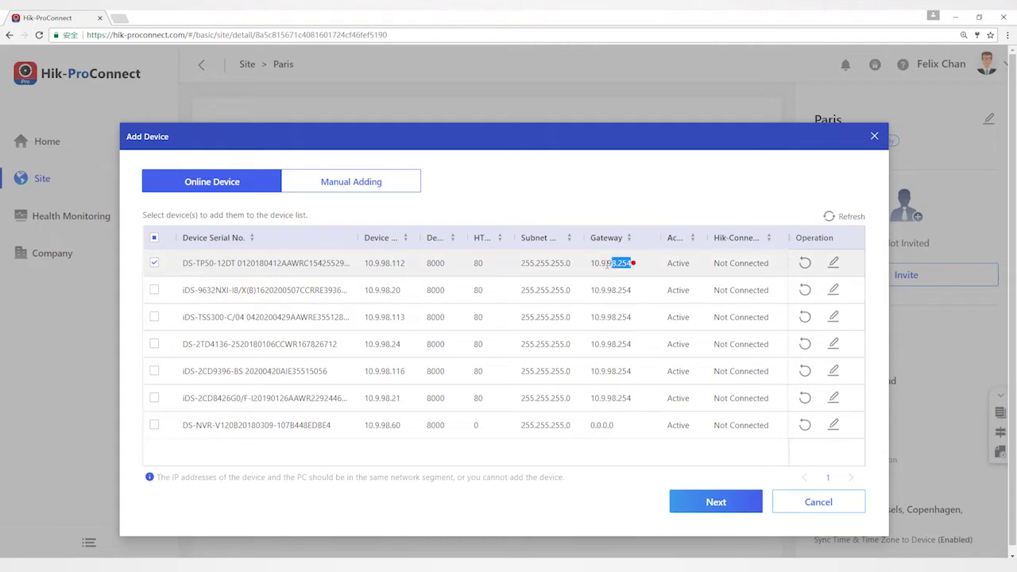
{"action": "left_click_drag", "start_coordinate": [634, 263], "coordinate": [587, 264]}
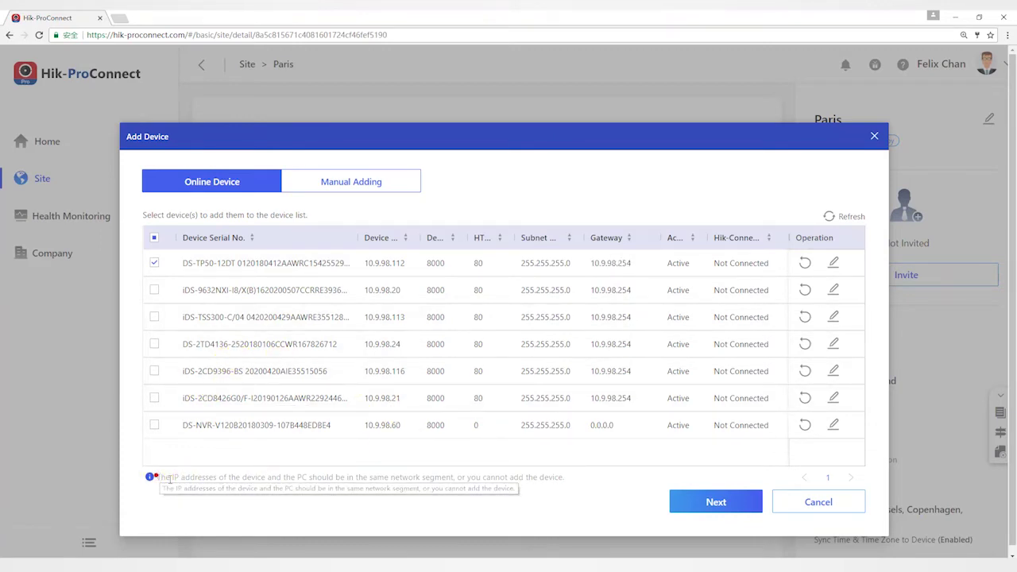
{"action": "left_click_drag", "start_coordinate": [160, 478], "coordinate": [560, 474]}
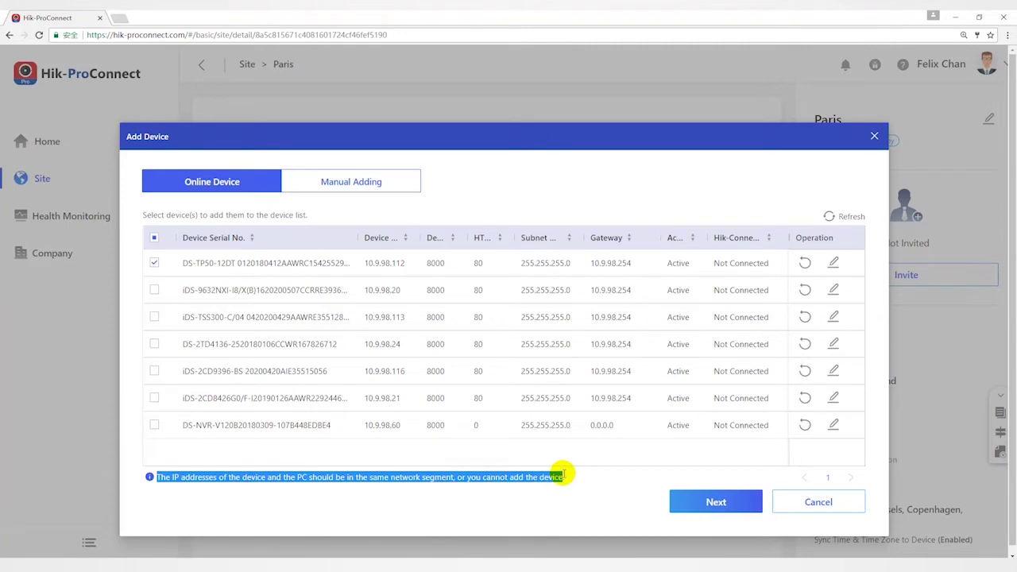
{"action": "left_click", "coordinate": [701, 503]}
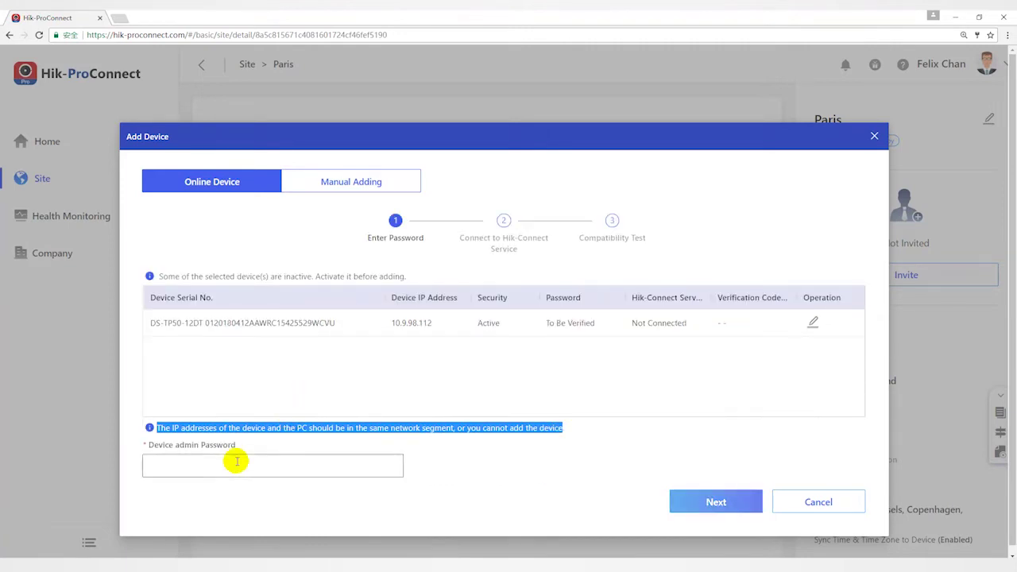
{"action": "left_click", "coordinate": [351, 181]}
{"action": "left_click", "coordinate": [250, 270]}
Review the manual-adding prerequisites about device activation and existing accounts.
{"action": "left_click", "coordinate": [282, 223]}
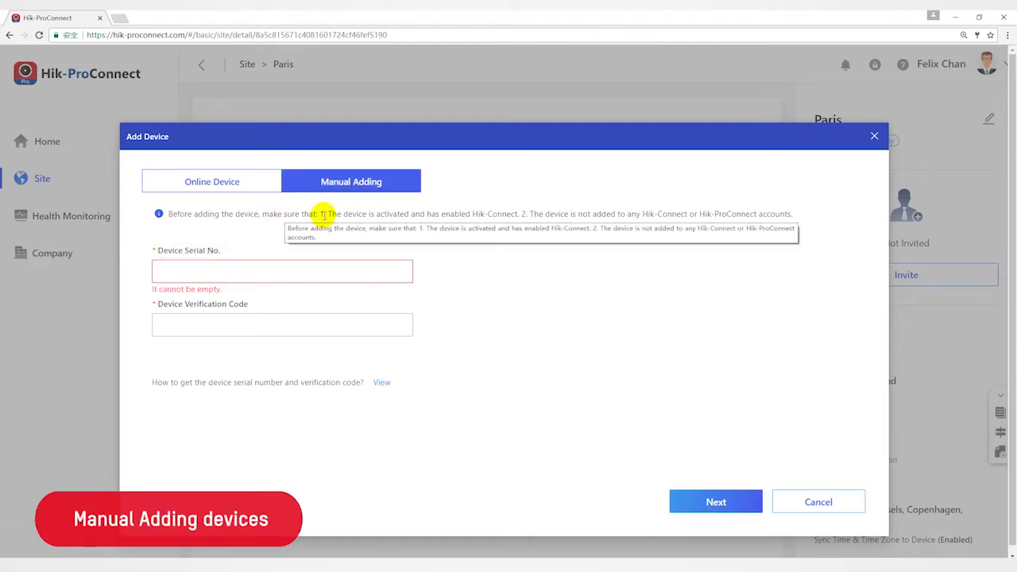
{"action": "left_click_drag", "start_coordinate": [321, 213], "coordinate": [800, 215]}
{"action": "left_click", "coordinate": [518, 229]}
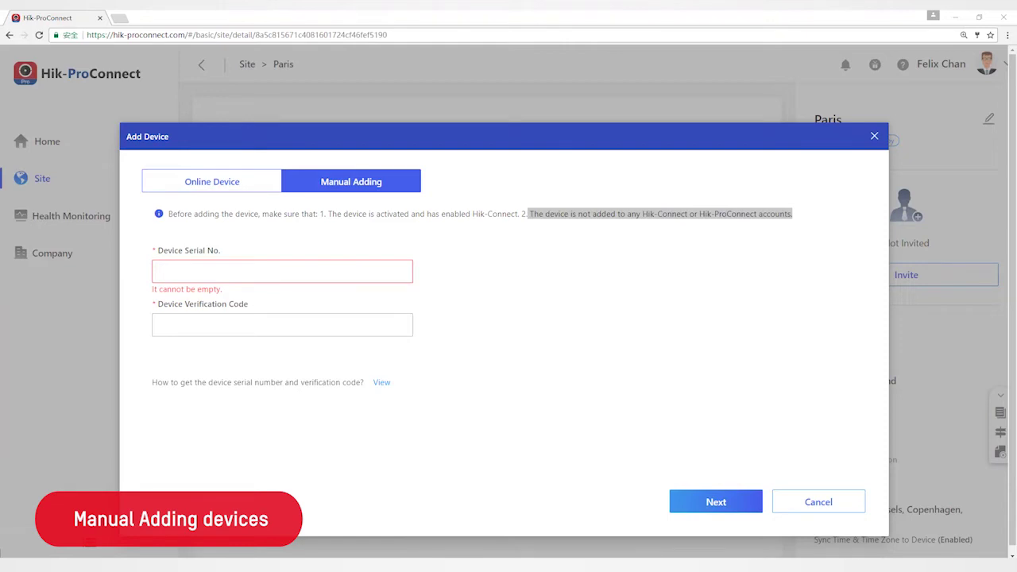
Add device Q00532814 with its verification code, confirming the DS-PWA32-HSR panel joins Paris.
{"action": "left_click", "coordinate": [281, 271]}
{"action": "key", "text": "ctrl+v"}
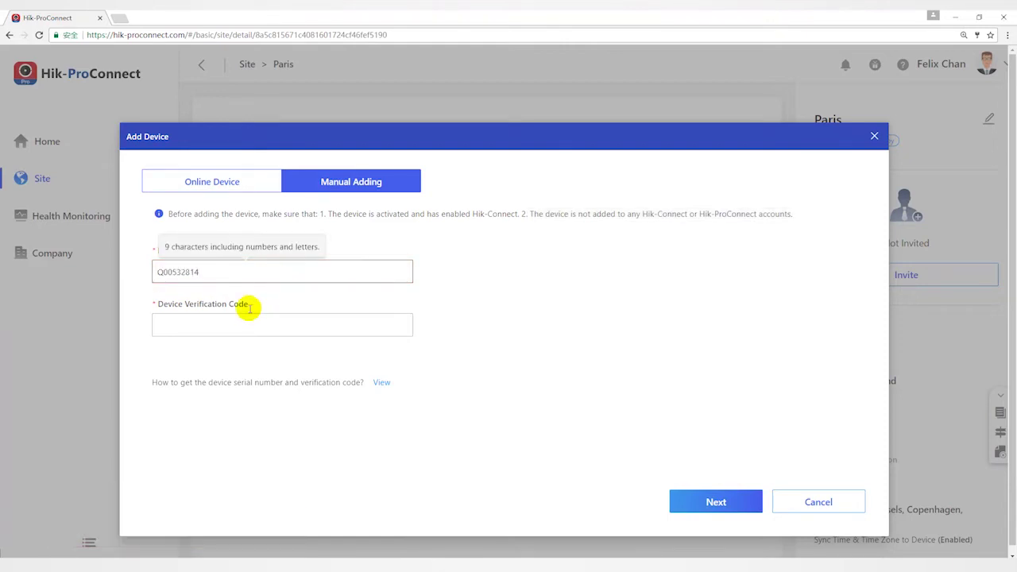
{"action": "left_click", "coordinate": [223, 324]}
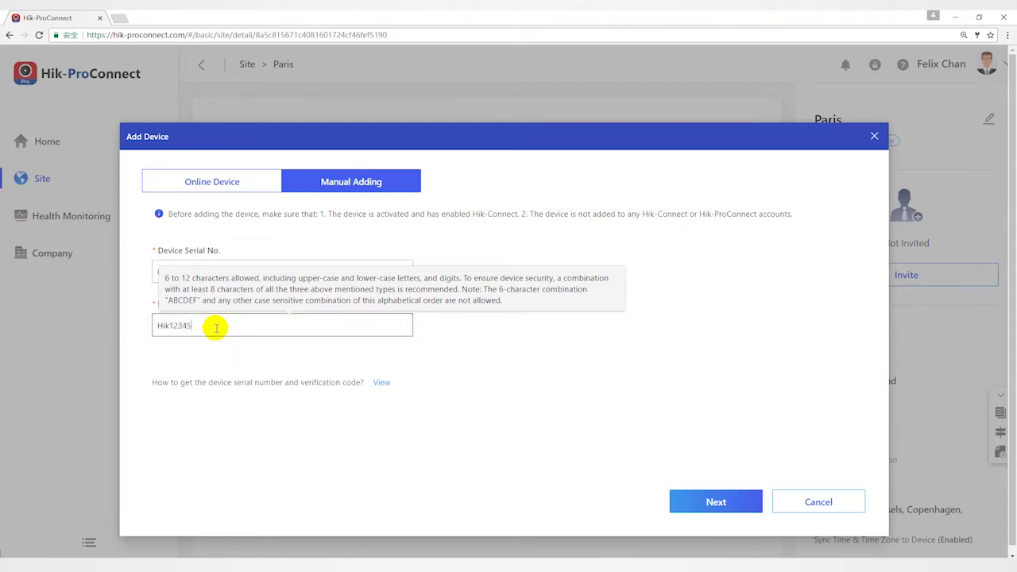
{"action": "left_click", "coordinate": [727, 503]}
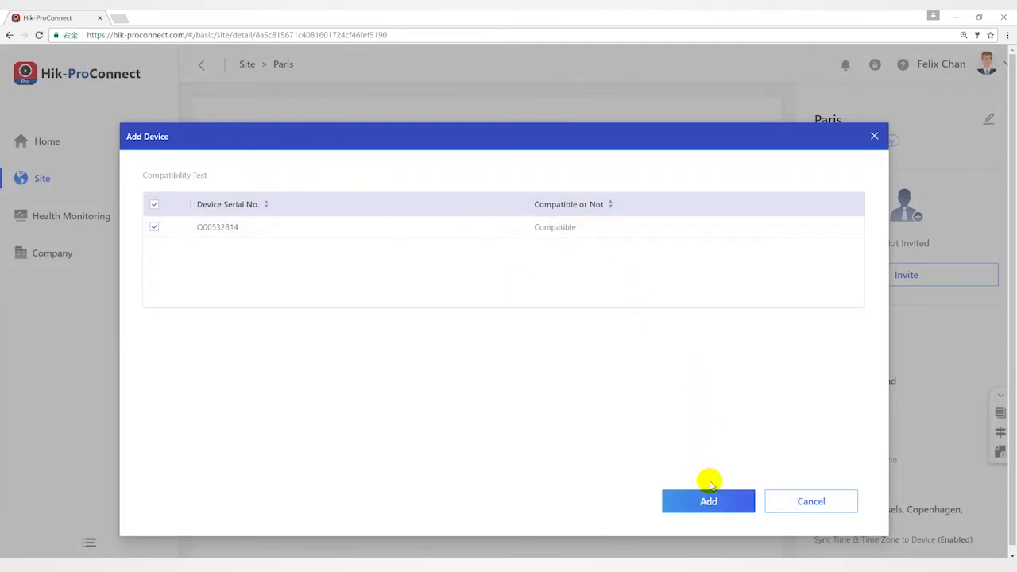
{"action": "left_click", "coordinate": [712, 497]}
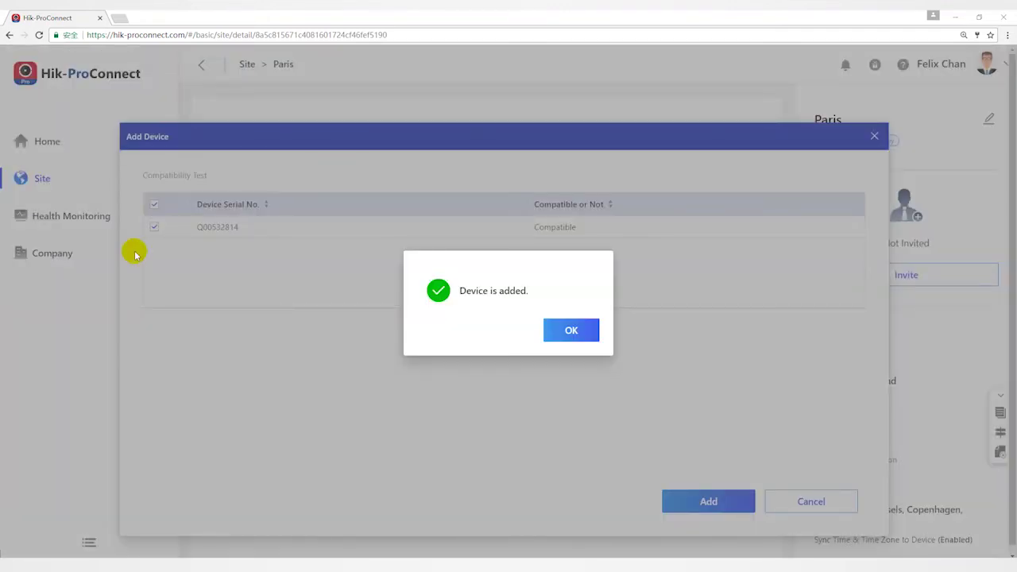
{"action": "left_click", "coordinate": [585, 329]}
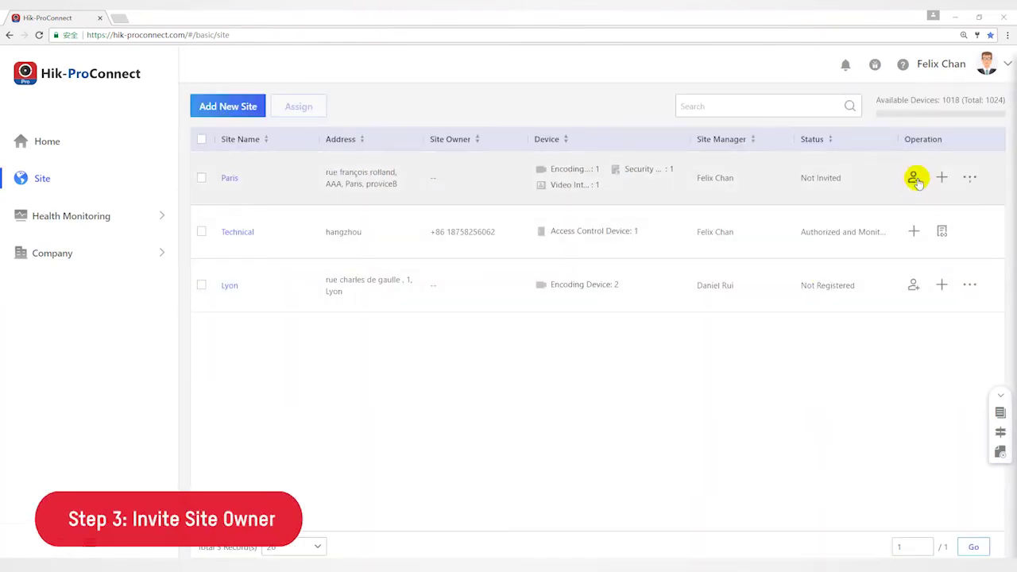
Start a Paris site-owner invitation by phone, country code Mainland China +86, entering the owner's number.
{"action": "left_click", "coordinate": [915, 176]}
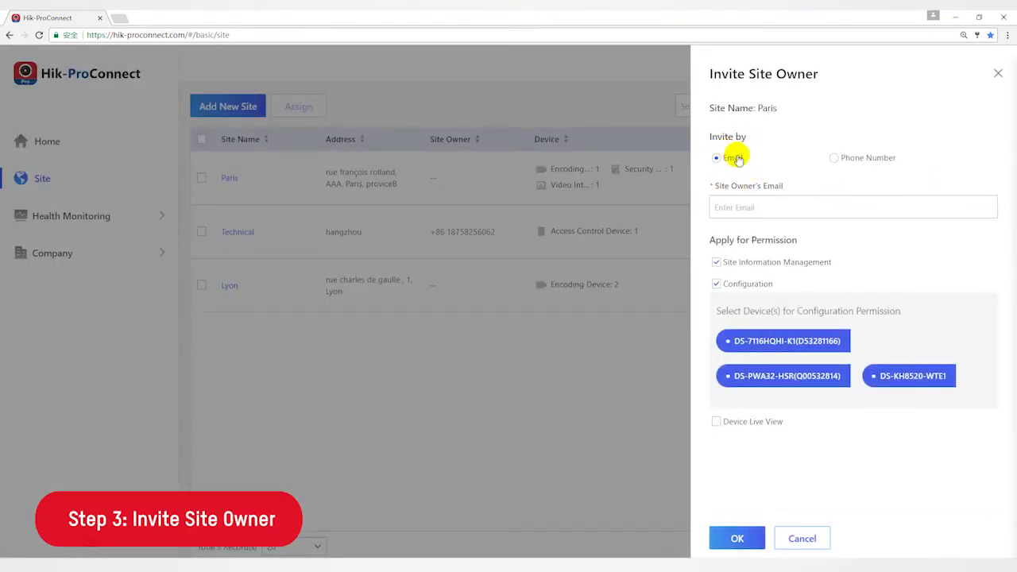
{"action": "left_click", "coordinate": [836, 159]}
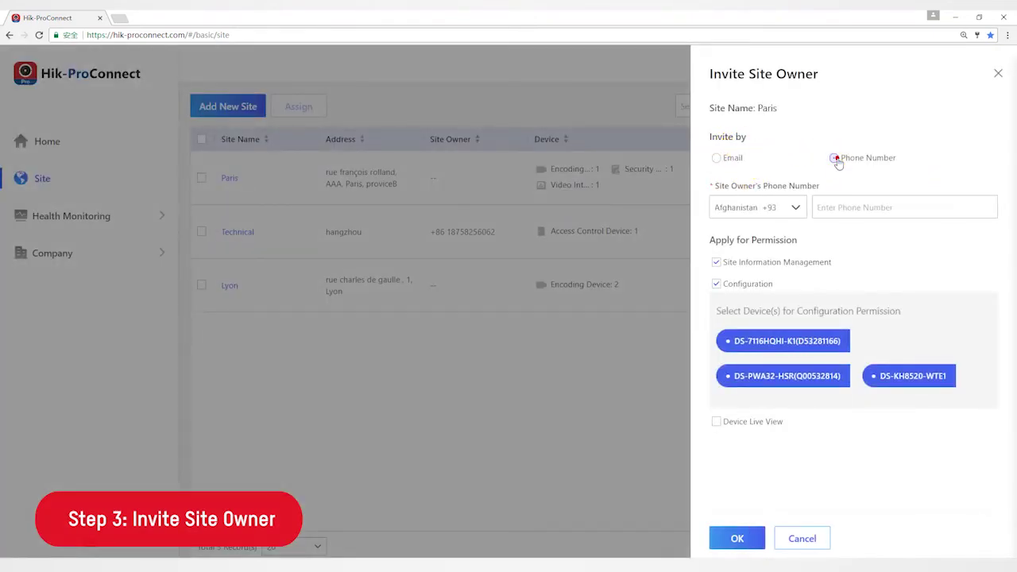
{"action": "left_click", "coordinate": [793, 205]}
{"action": "scroll", "coordinate": [760, 263], "scroll_direction": "down", "scroll_amount": 15}
{"action": "left_click", "coordinate": [766, 257]}
{"action": "left_click", "coordinate": [841, 208]}
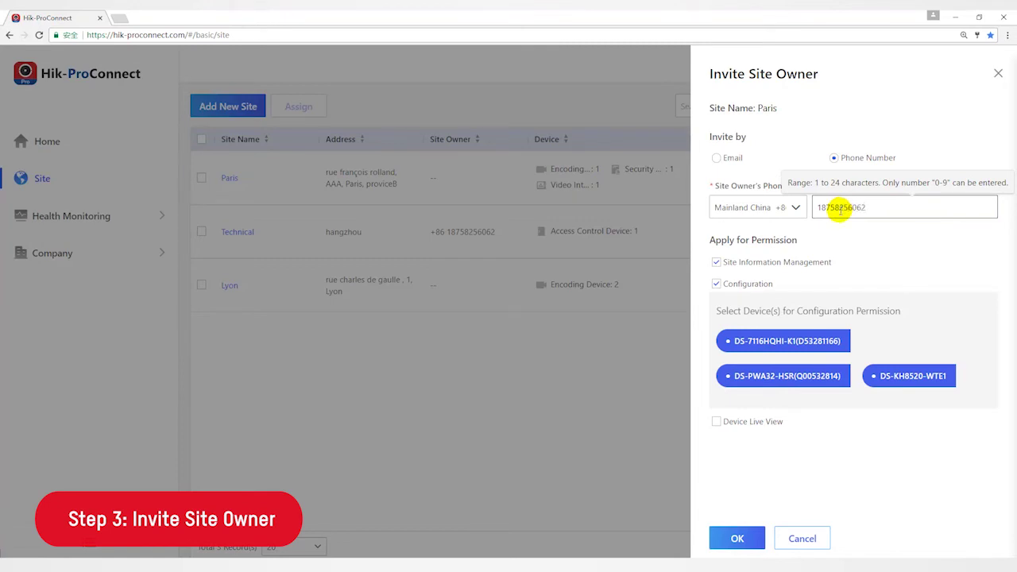
Add Device Live View permission and send the site-owner invitation.
{"action": "left_click", "coordinate": [716, 421]}
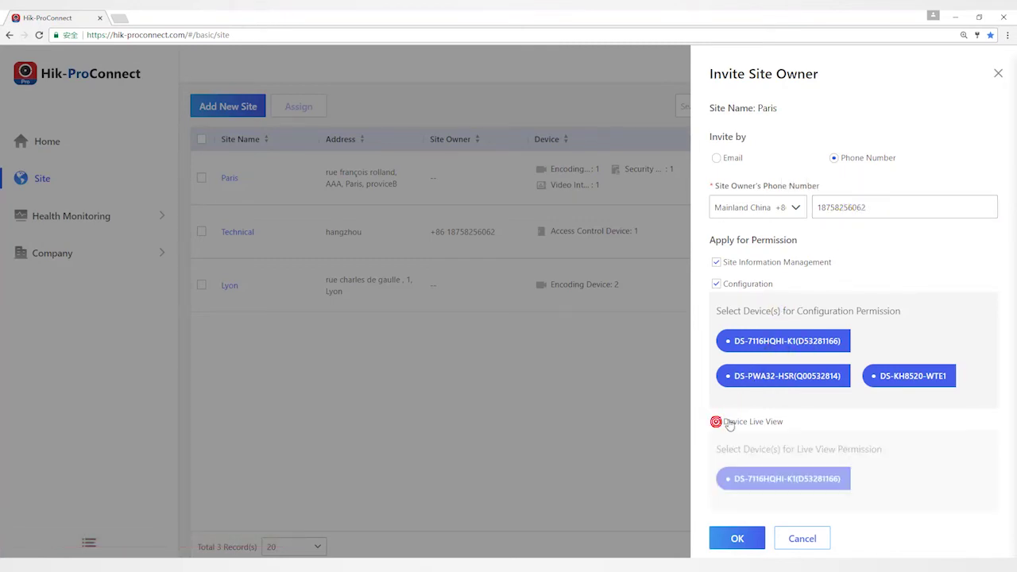
{"action": "left_click", "coordinate": [736, 540]}
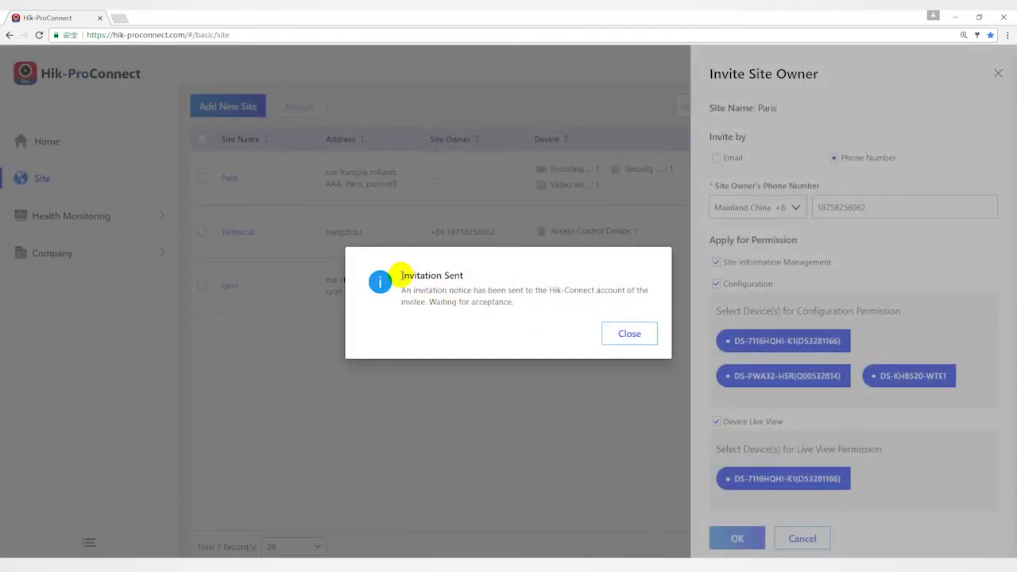
{"action": "left_click_drag", "start_coordinate": [401, 278], "coordinate": [429, 278]}
{"action": "left_click_drag", "start_coordinate": [429, 277], "coordinate": [467, 278]}
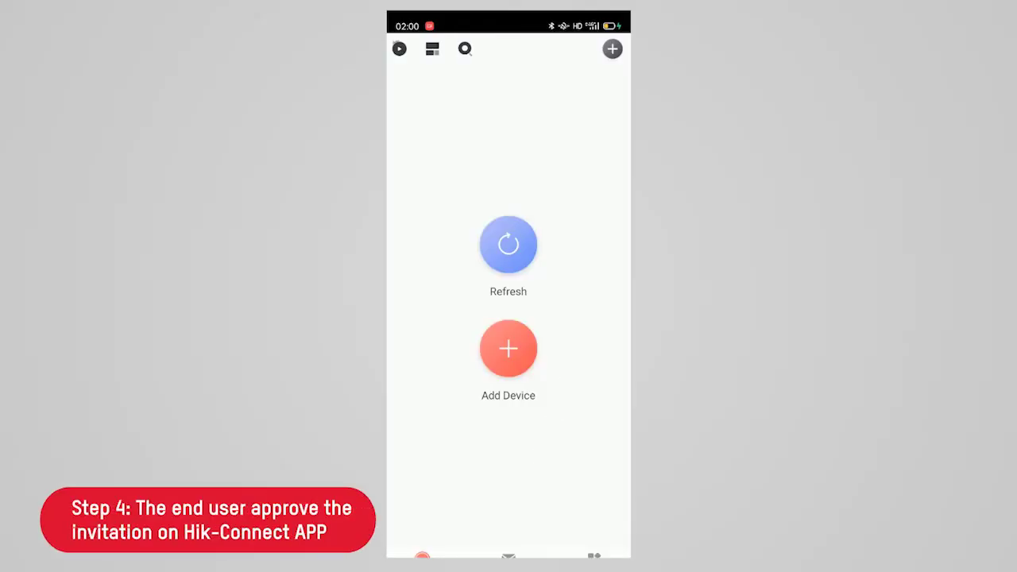
In Hik-Connect, open the Paris invitation under Service notifications and accept with All Permissions.
{"action": "left_click", "coordinate": [509, 556]}
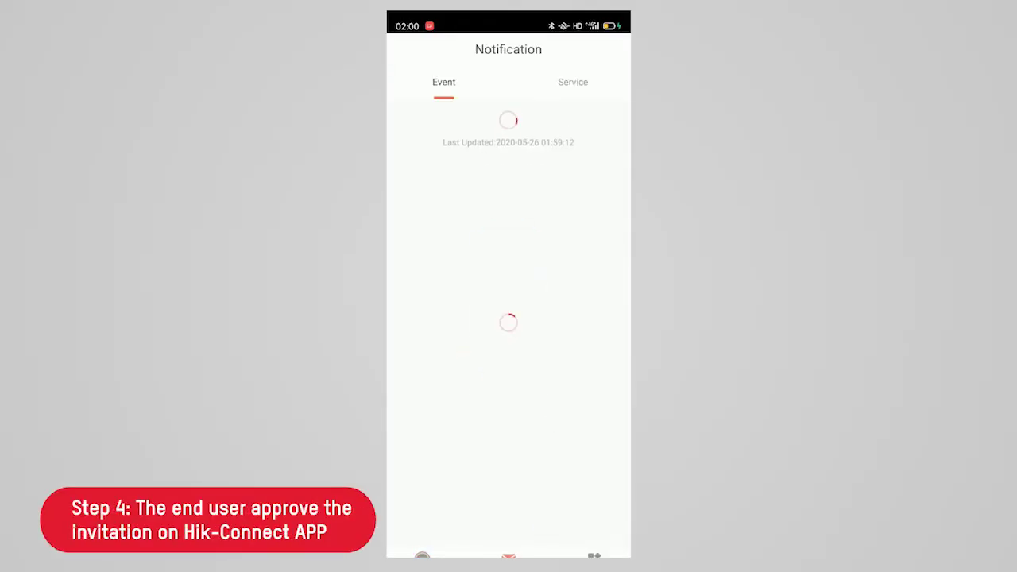
{"action": "left_click", "coordinate": [572, 82]}
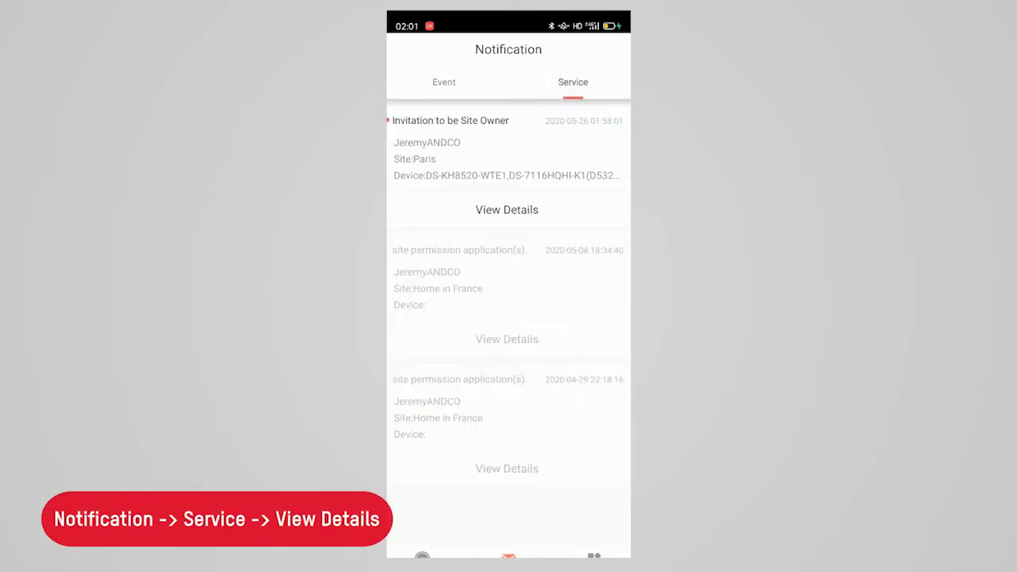
{"action": "left_click", "coordinate": [473, 213]}
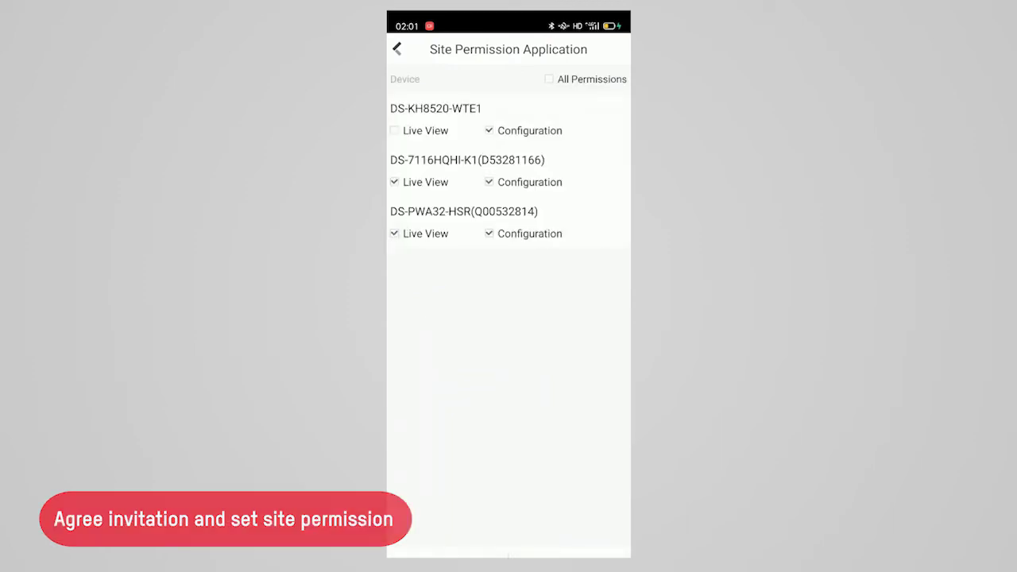
{"action": "left_click", "coordinate": [549, 78]}
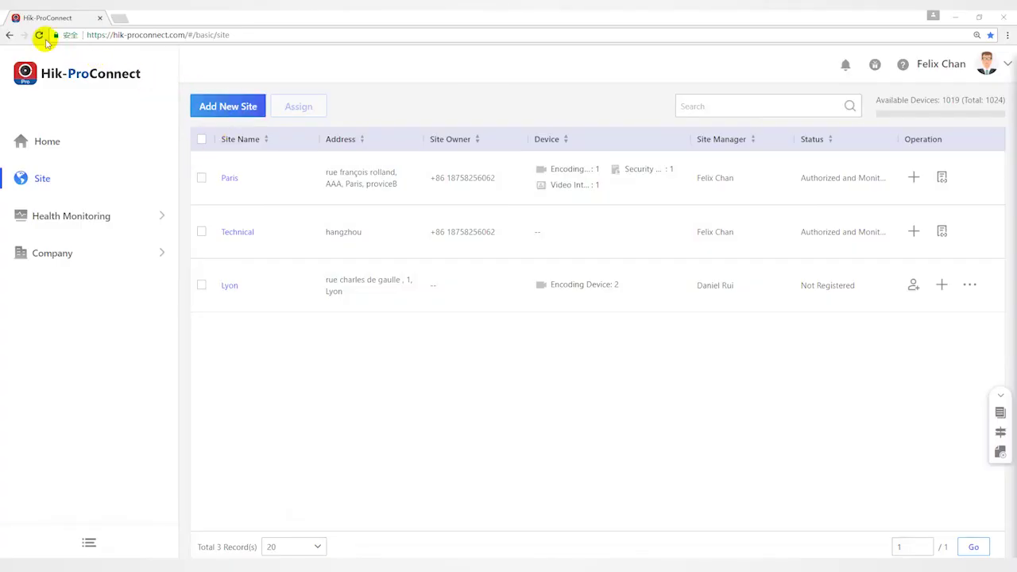
Reload the site list and check Paris shows Authorized and Monitoring status.
{"action": "left_click", "coordinate": [39, 35]}
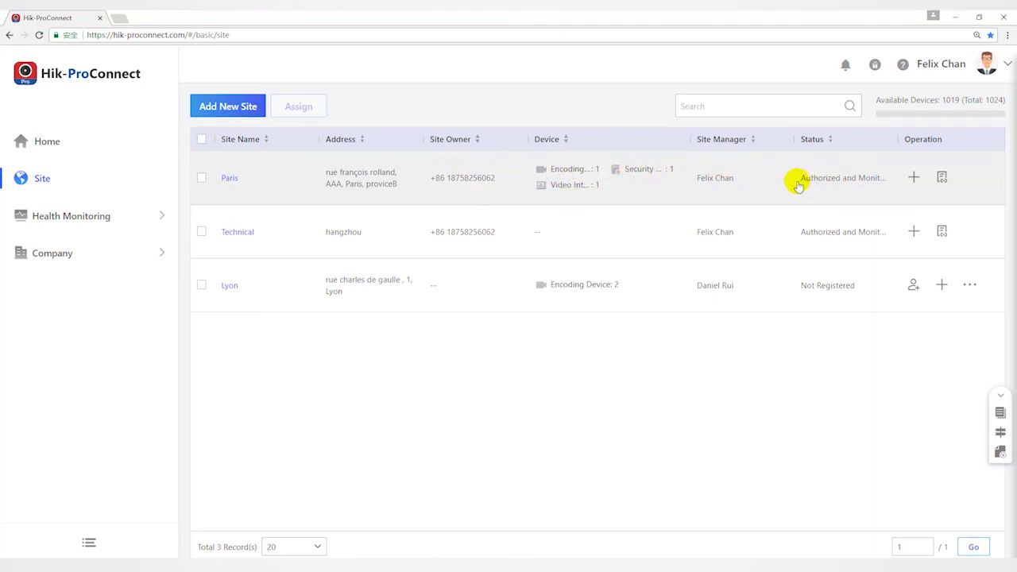
{"action": "left_click_drag", "start_coordinate": [831, 186], "coordinate": [886, 183]}
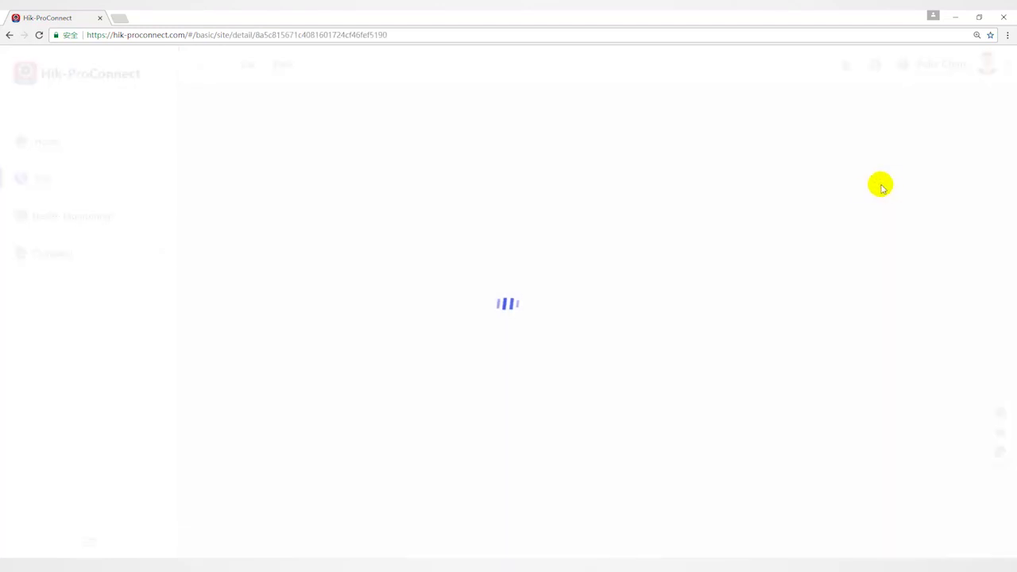